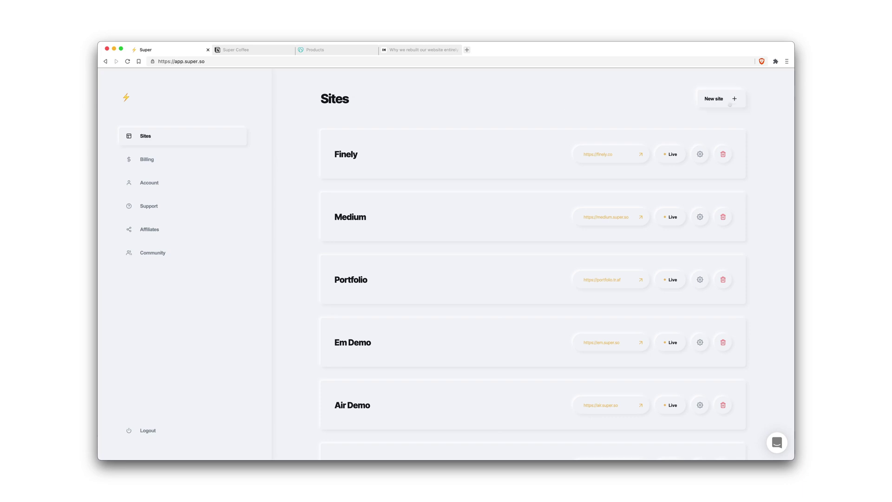
Step: Begin a new site in Super so the Super Static and Super Default options appear
click(730, 104)
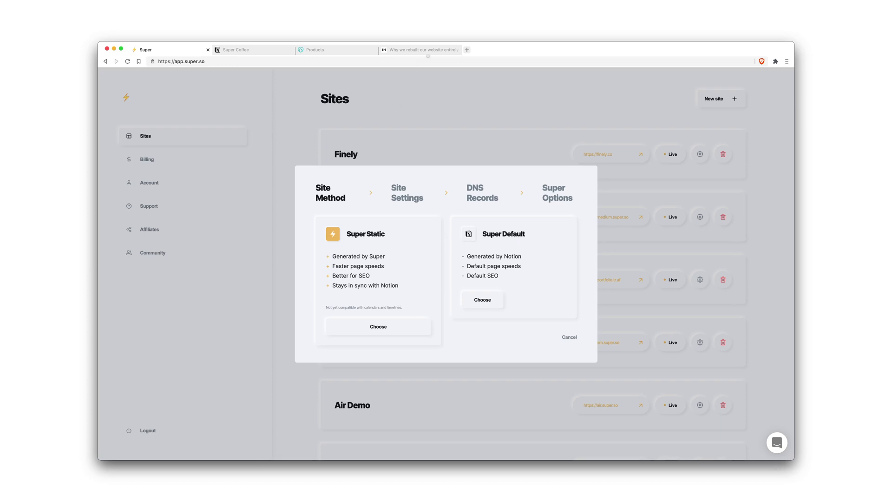
Step: Skim the Indie Hackers article on rebuilding a website in Notion, then close it and return to Super
click(429, 50)
scroll(521, 262, down, 3)
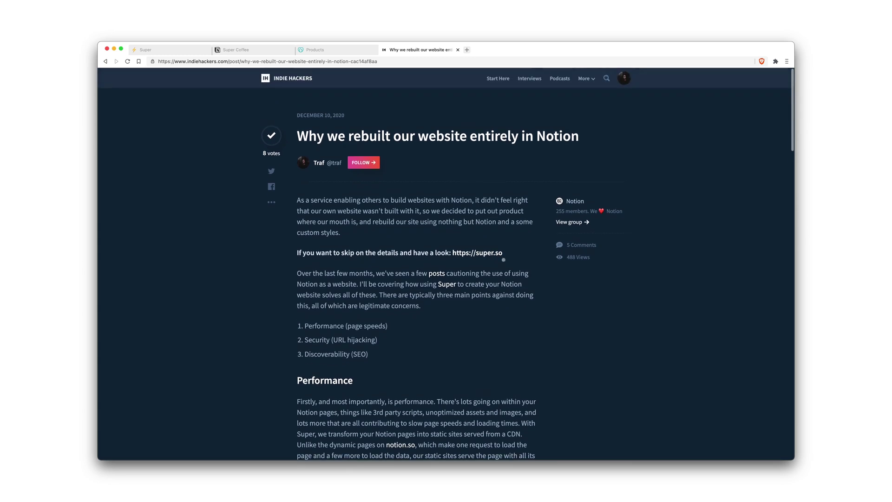
scroll(619, 253, down, 4)
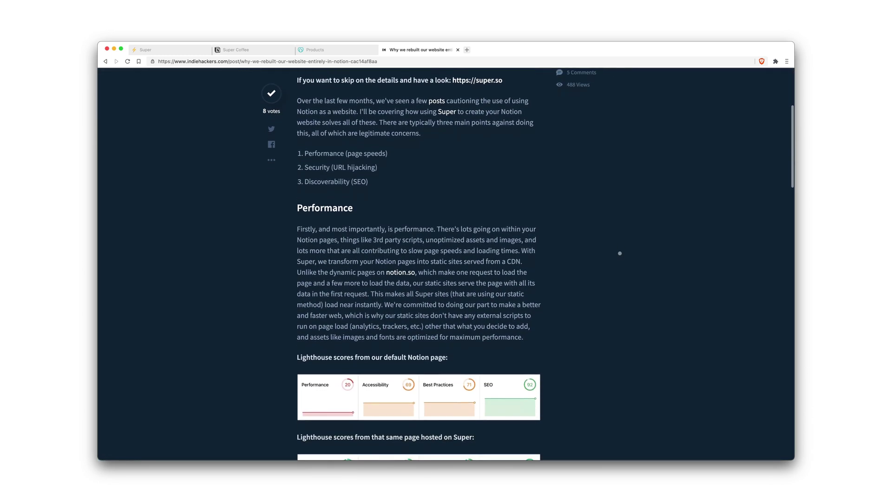
scroll(649, 252, down, 4)
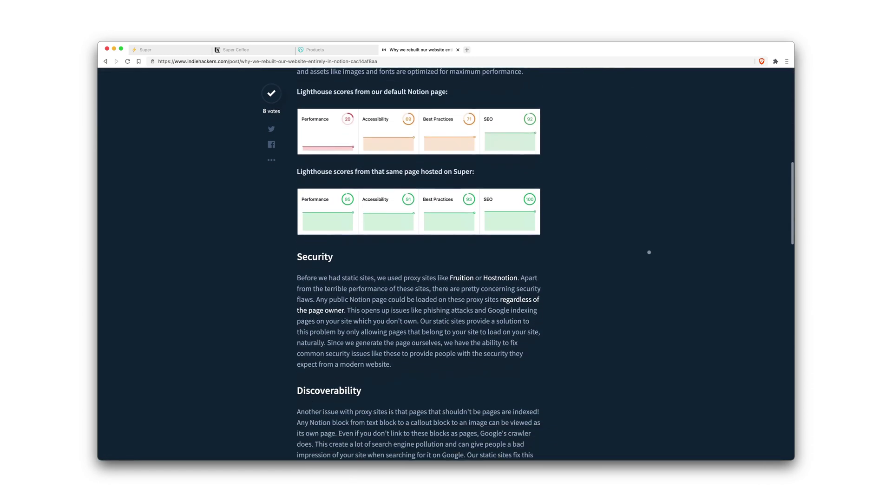
scroll(649, 253, up, 2)
scroll(650, 253, down, 4)
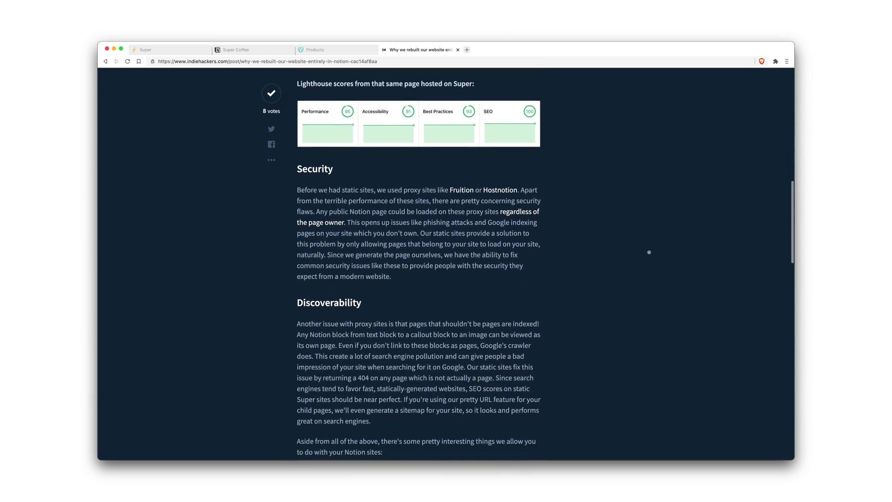
scroll(650, 252, up, 12)
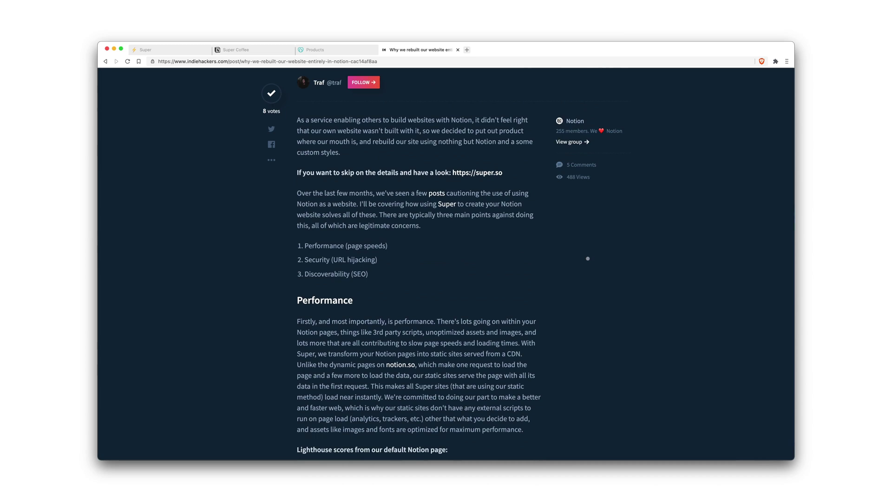
key(super+w)
key(super+1)
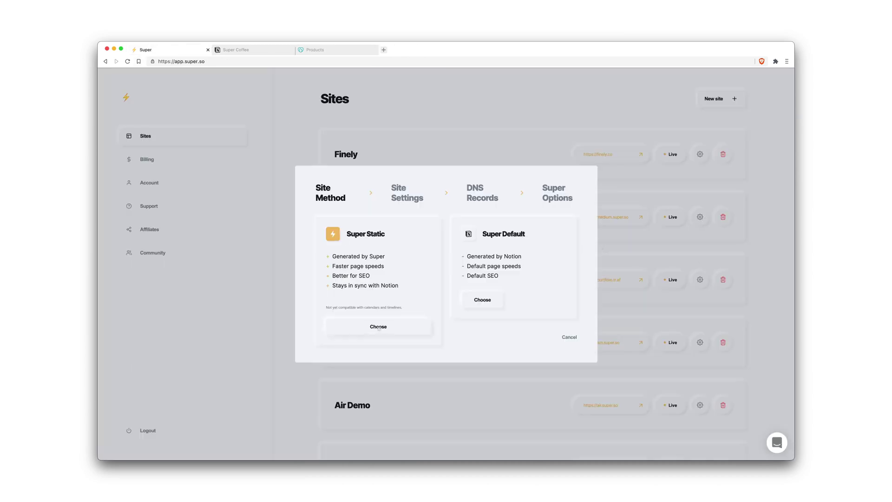
Step: Choose Super Static, name the site 'Super Coffee' and set the custom domain to supercoffee.shop
click(380, 332)
click(378, 254)
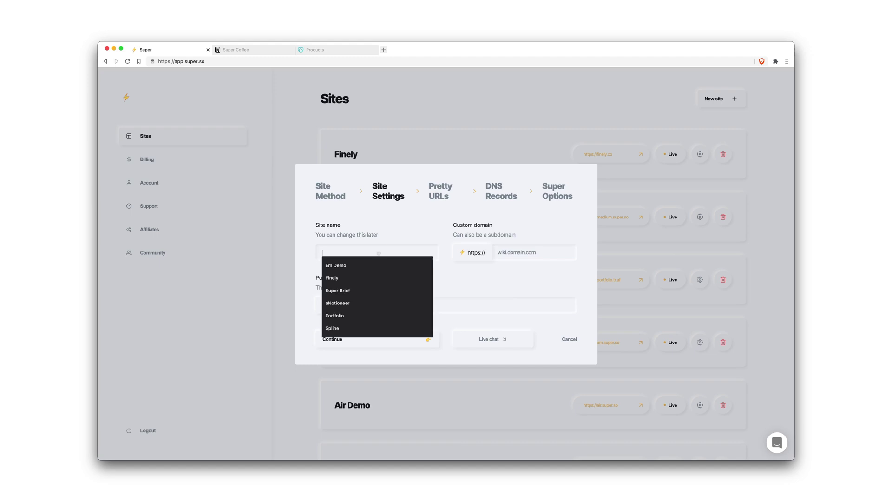
text(Super)
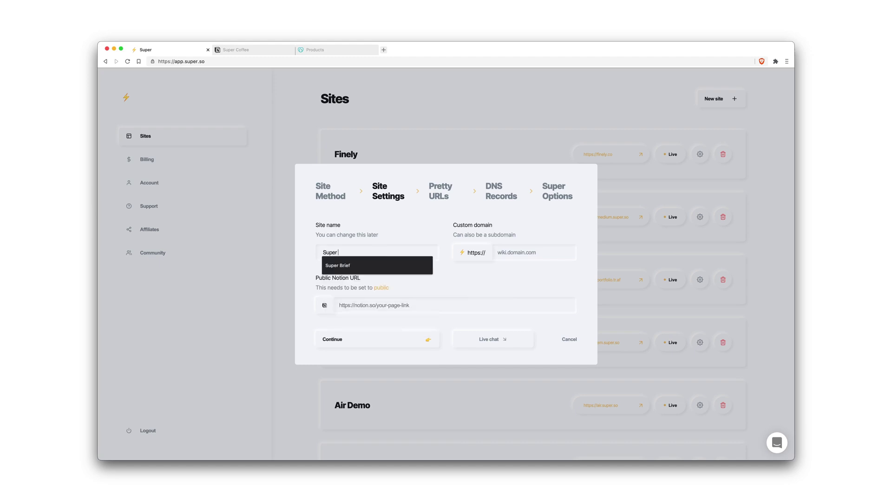
text( Coffee)
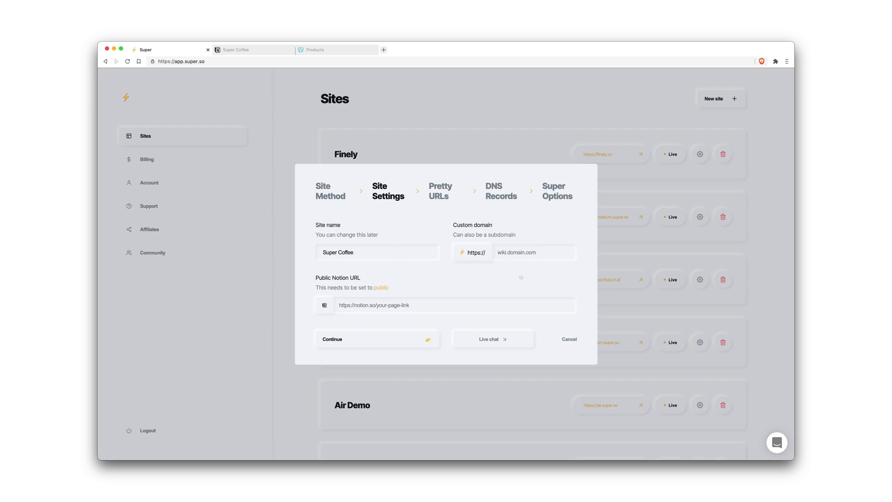
key(Down)
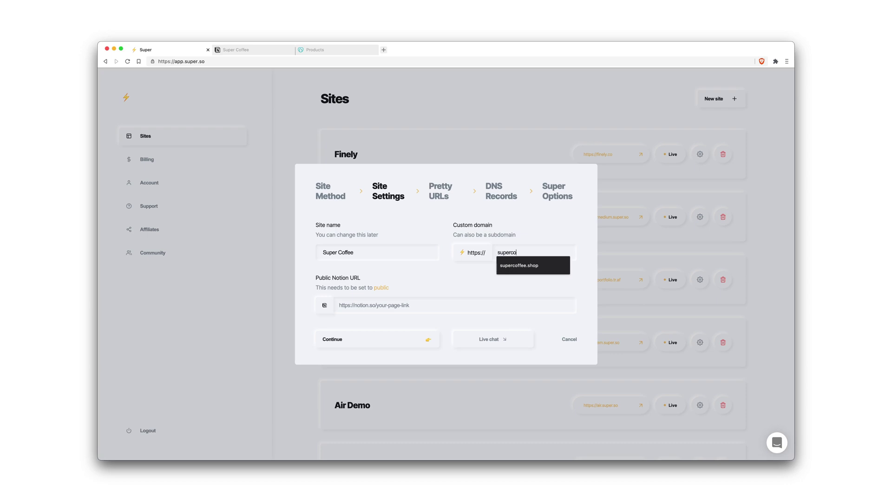
click(521, 264)
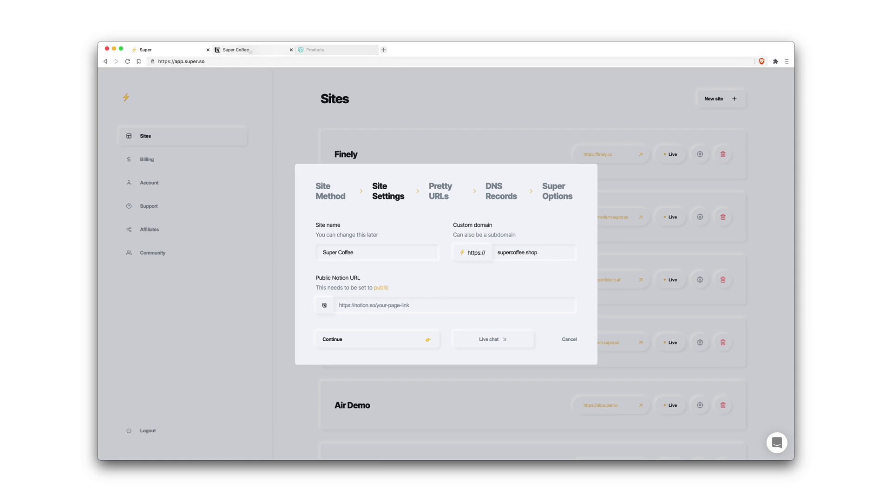
Step: Share the Super Coffee Notion page to the web, disable duplicate as template, and copy its link
click(236, 50)
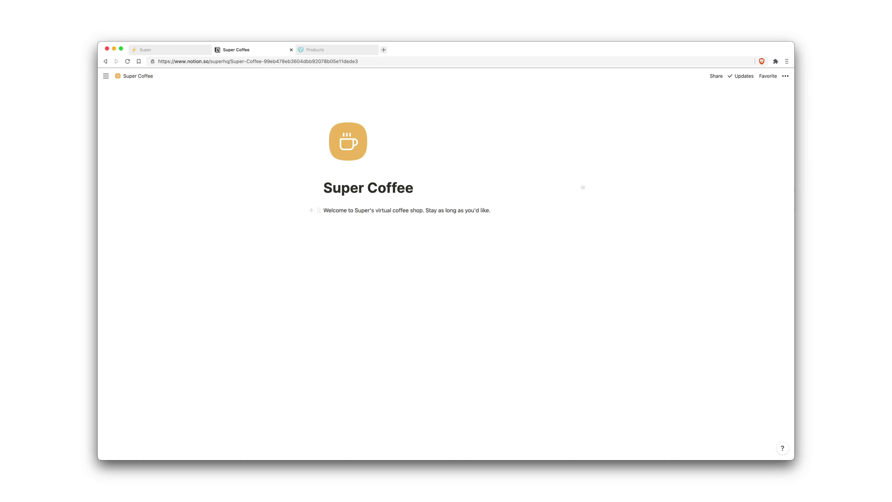
click(715, 77)
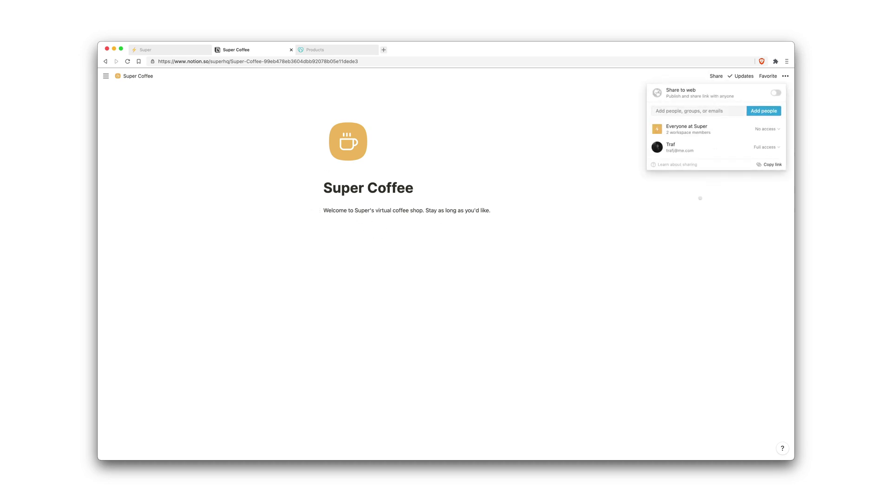
click(776, 93)
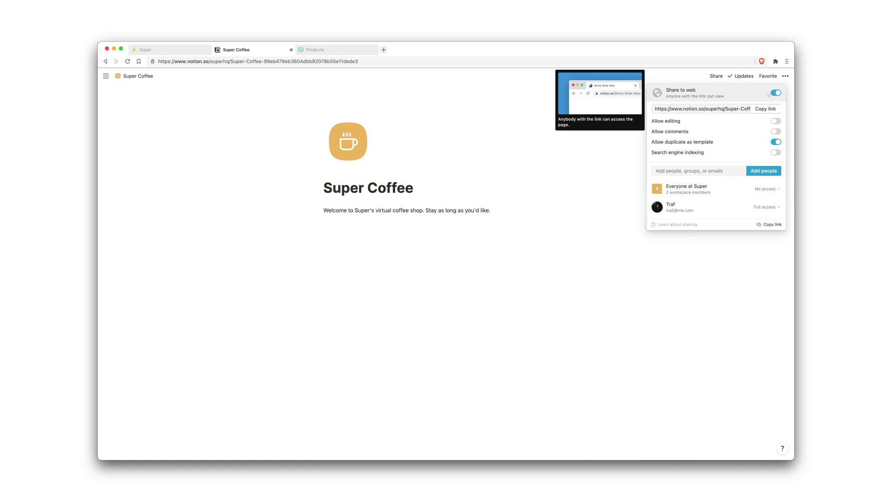
click(776, 142)
click(774, 109)
Step: Paste the Super Coffee Notion page link as the site's Public Notion URL and continue
click(463, 151)
click(191, 54)
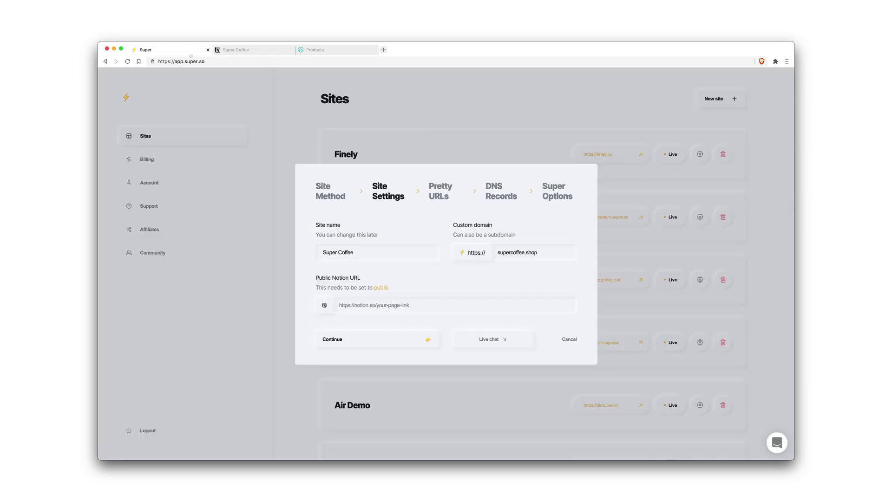
click(408, 302)
key(cmd+v)
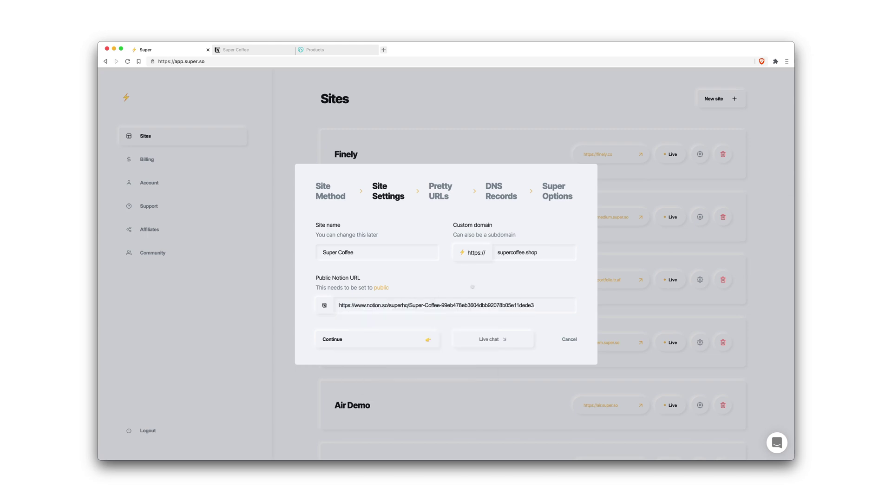
click(406, 335)
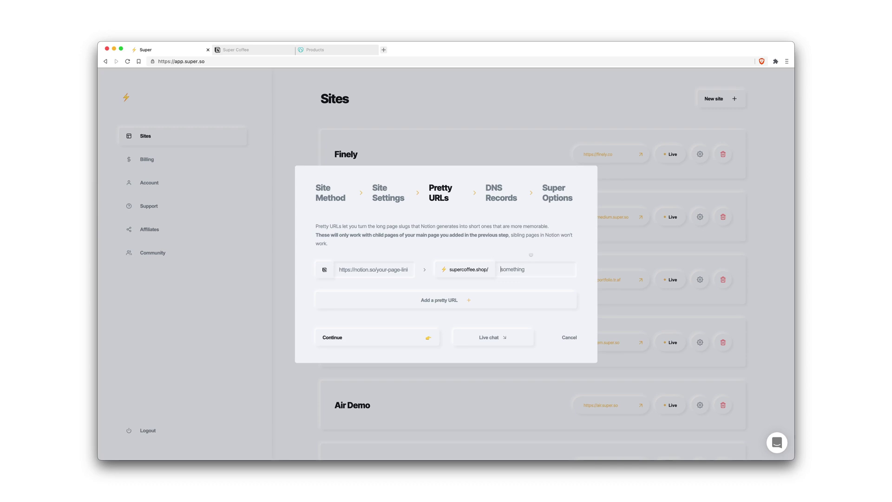
Step: Leave the Pretty URLs slug empty, deleting the typed 'about'
text(about)
double_click(508, 270)
key(BackSpace)
Step: Continue to DNS Records, pick GoDaddy as the registrar for supercoffee.shop, and go to GoDaddy's products page
click(406, 330)
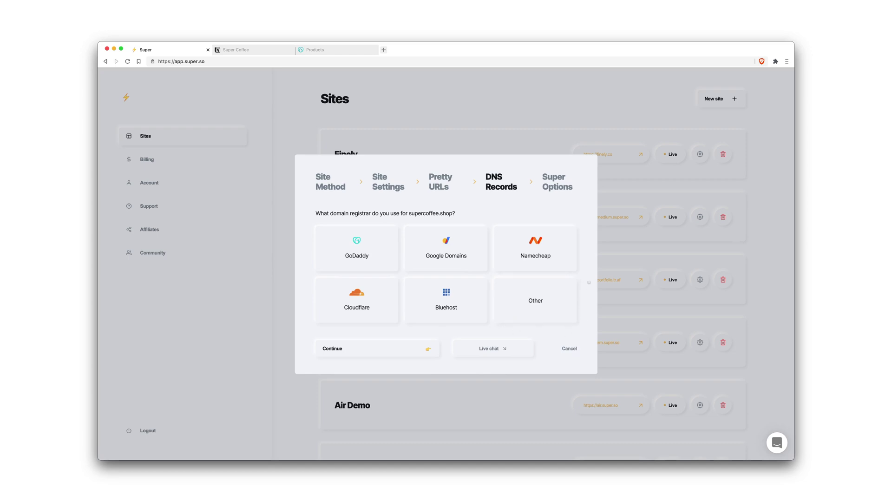
drag(453, 213, 408, 213)
click(408, 213)
click(385, 257)
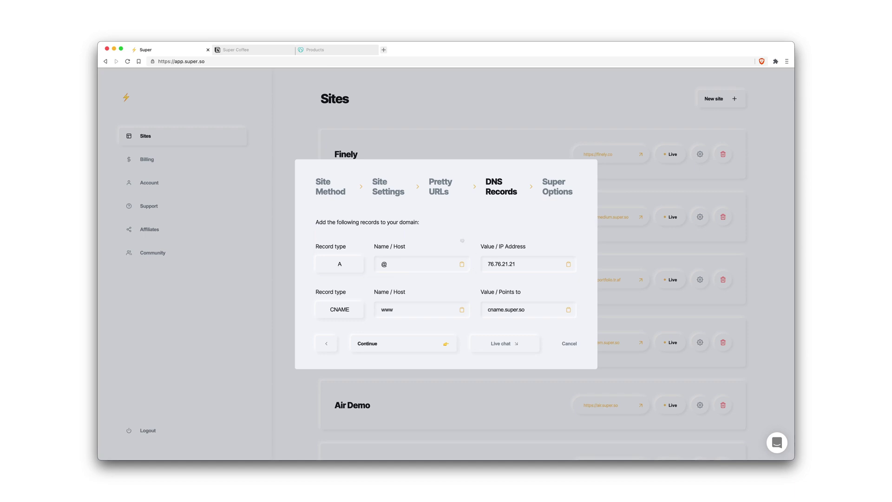
click(323, 50)
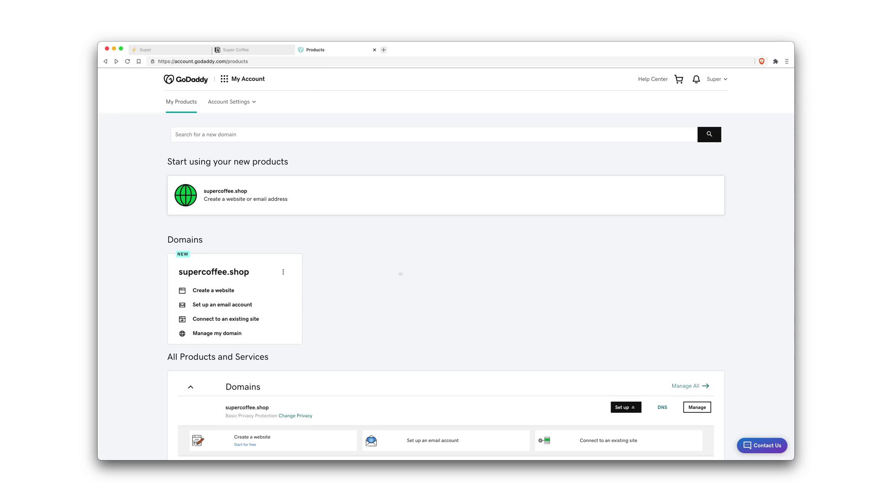
Step: Open Manage DNS for supercoffee.shop in GoDaddy and locate the @ A record
click(283, 273)
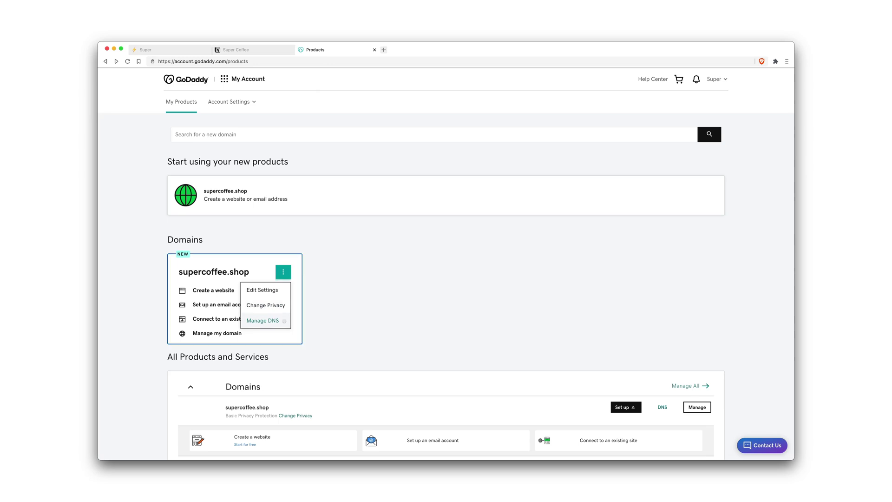
click(285, 320)
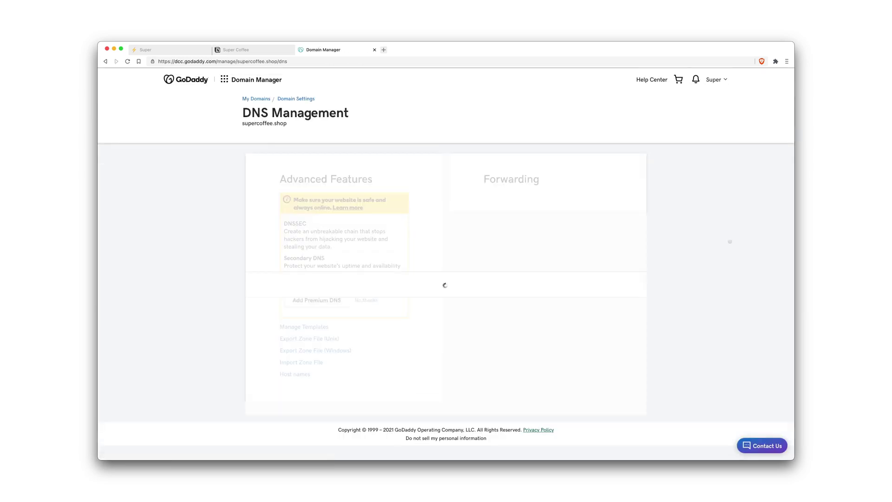
scroll(711, 241, down, 1)
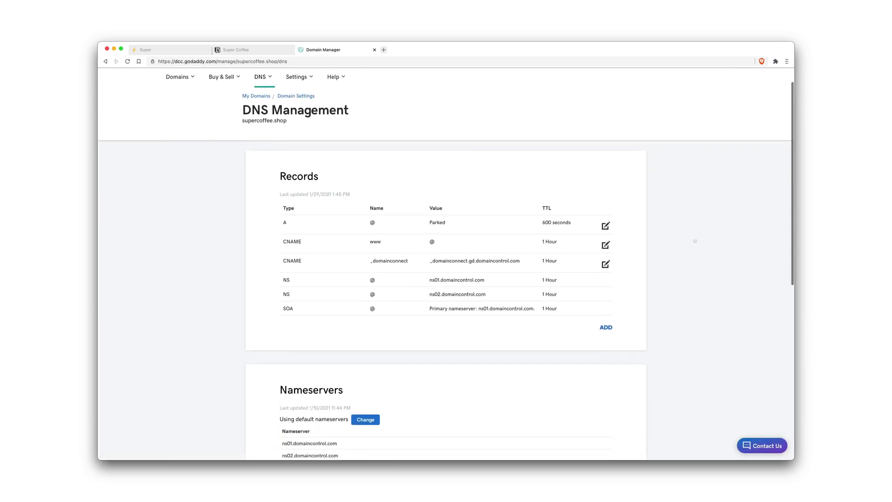
scroll(696, 241, down, 1)
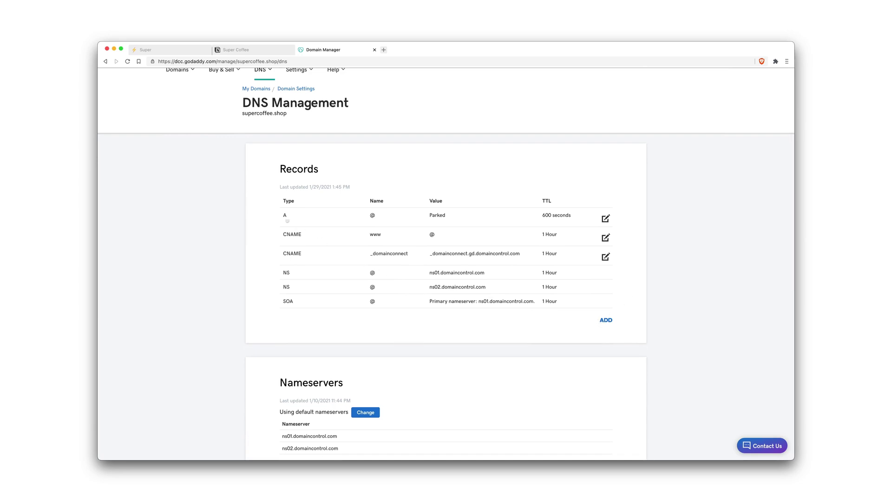
drag(380, 218, 369, 216)
click(371, 215)
Step: Start editing the A record and copy Super's IP address 76.76.21.21
click(606, 219)
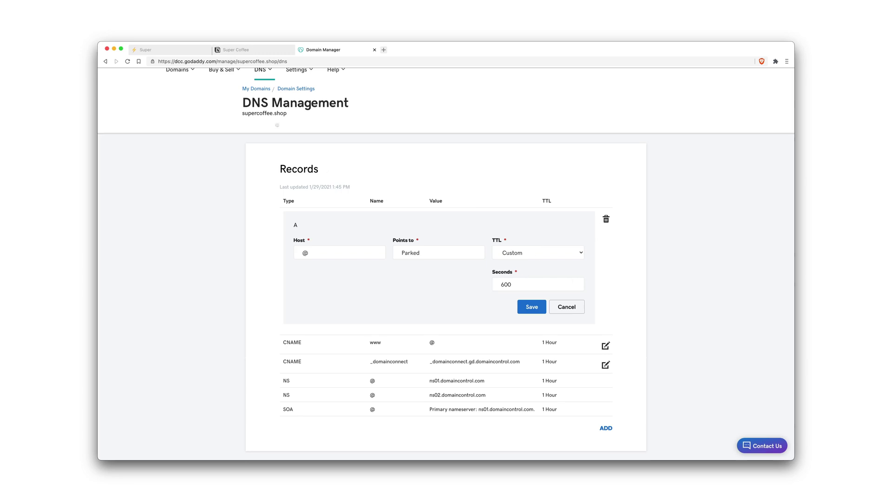
click(195, 51)
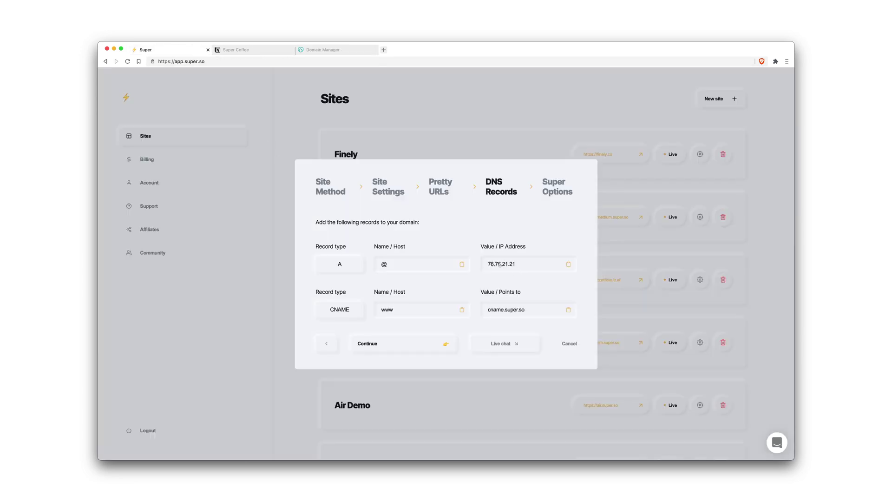
click(568, 264)
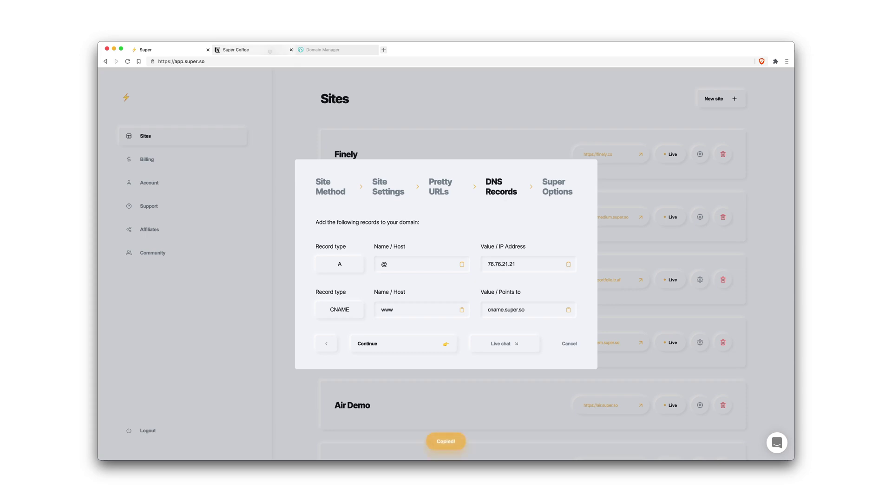
Step: Point the @ A record to 76.76.21.21 with a 1 Hour TTL and save it
click(325, 50)
click(413, 248)
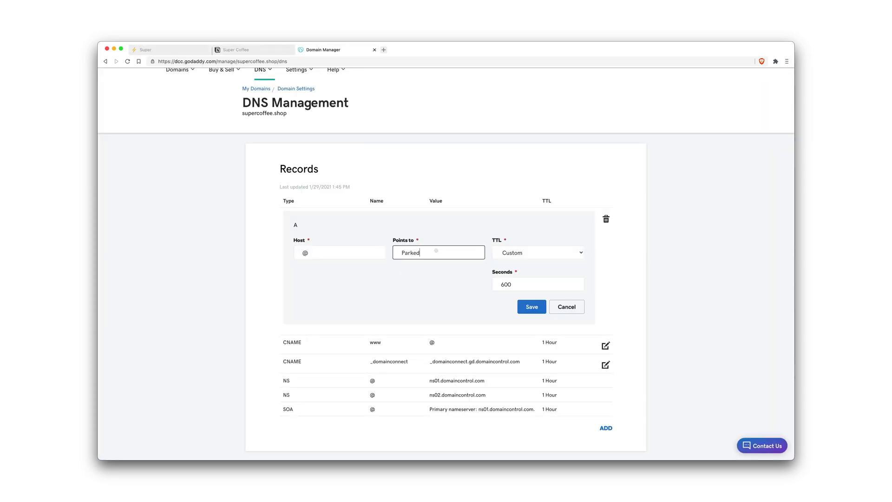
key(super+a)
key(super+v)
click(525, 255)
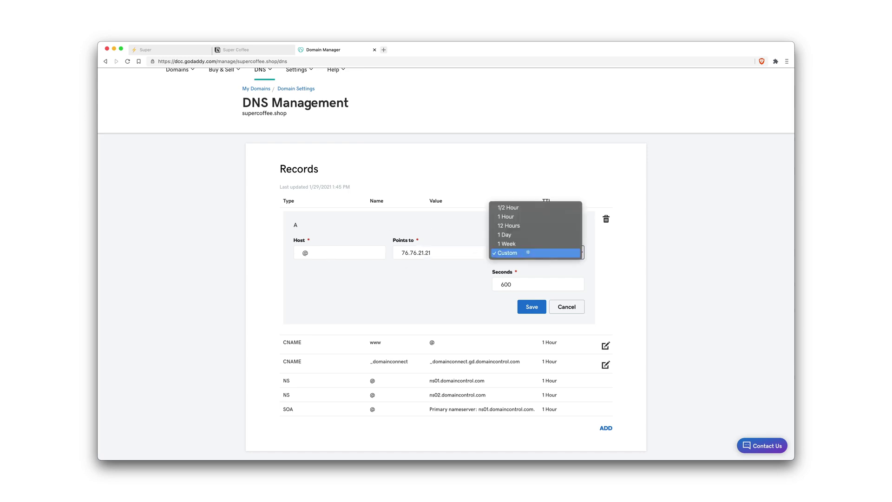
click(528, 215)
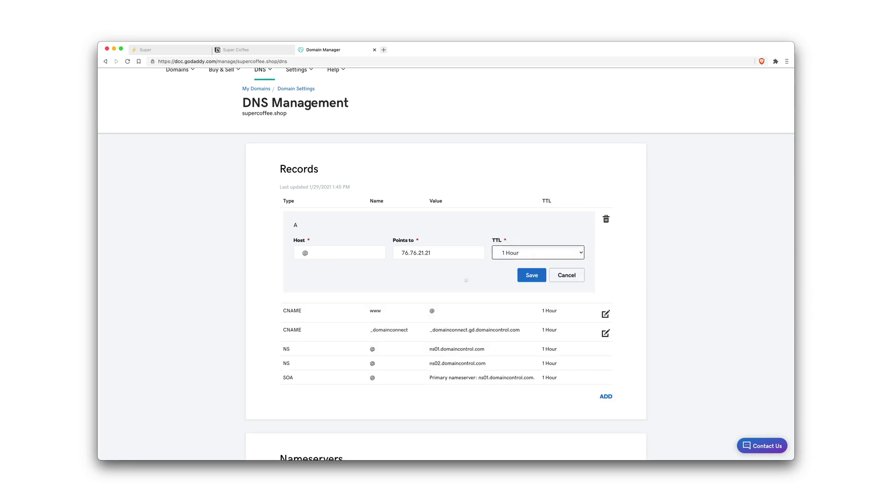
click(532, 275)
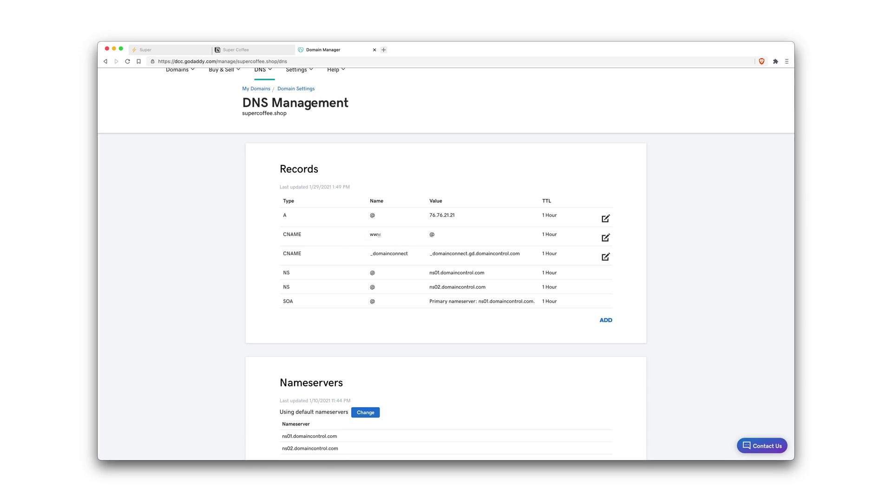
Step: Copy the cname.super.so value from Super and return to GoDaddy's DNS records
click(178, 51)
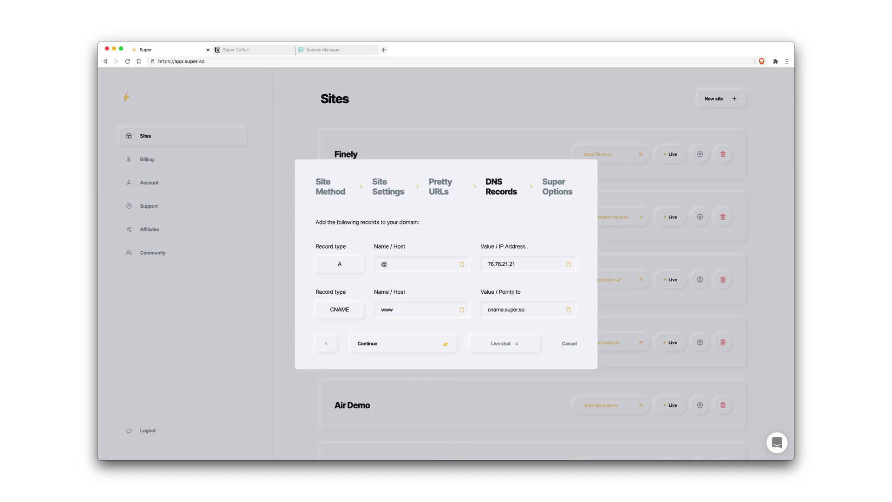
click(569, 264)
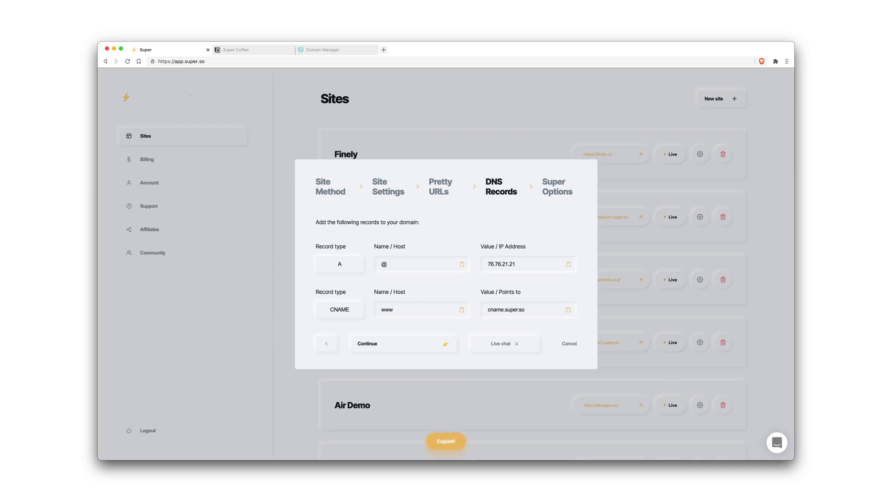
click(324, 49)
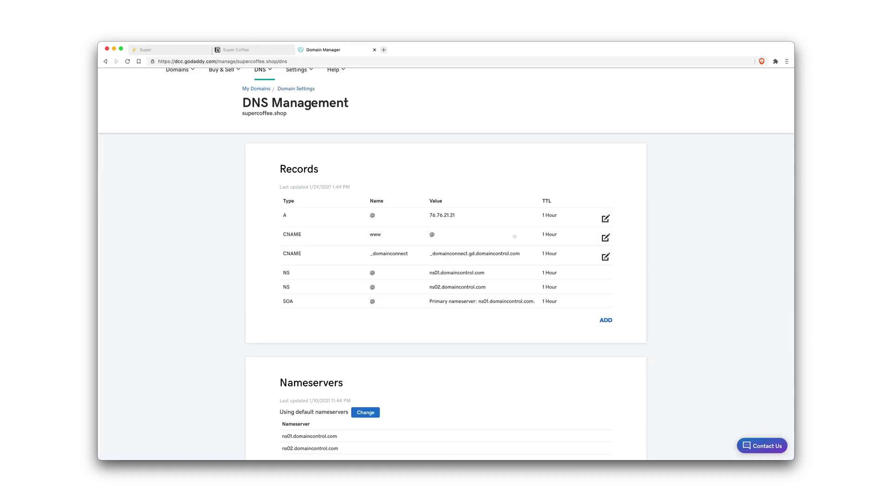
Step: Change the www CNAME record's target from @ to cname.super.so and save it
click(606, 238)
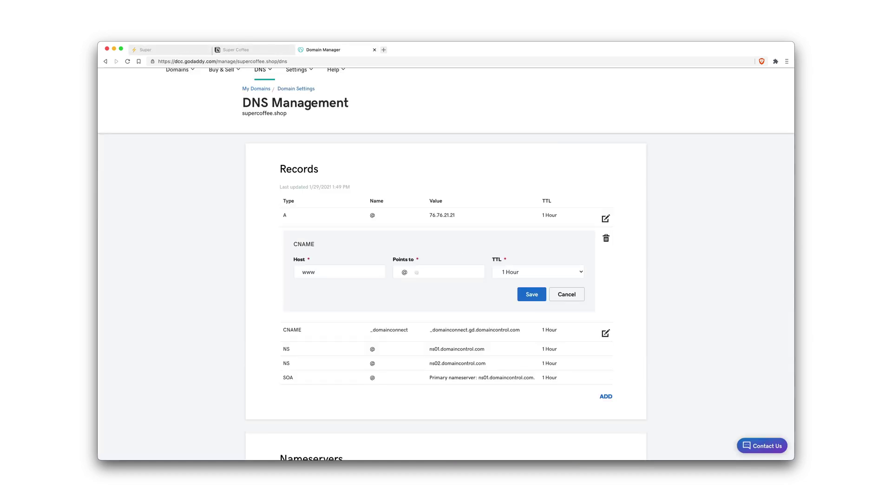
double_click(417, 272)
key(ctrl+v)
click(444, 256)
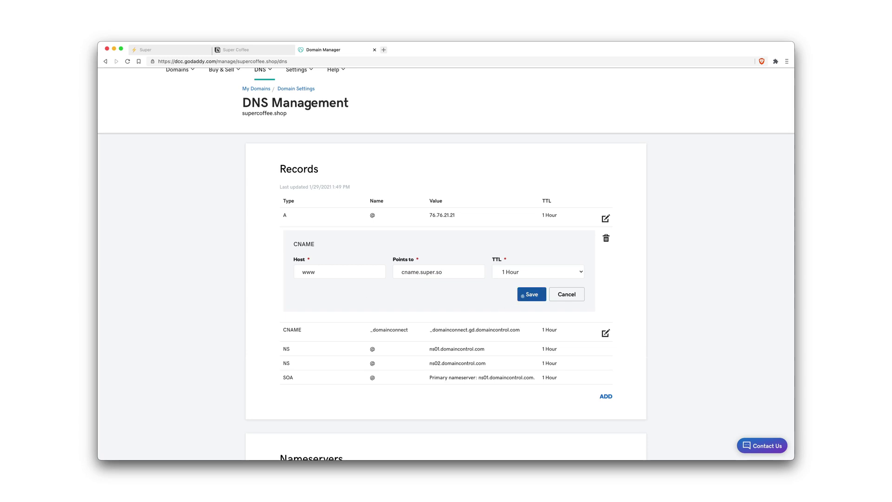
click(523, 296)
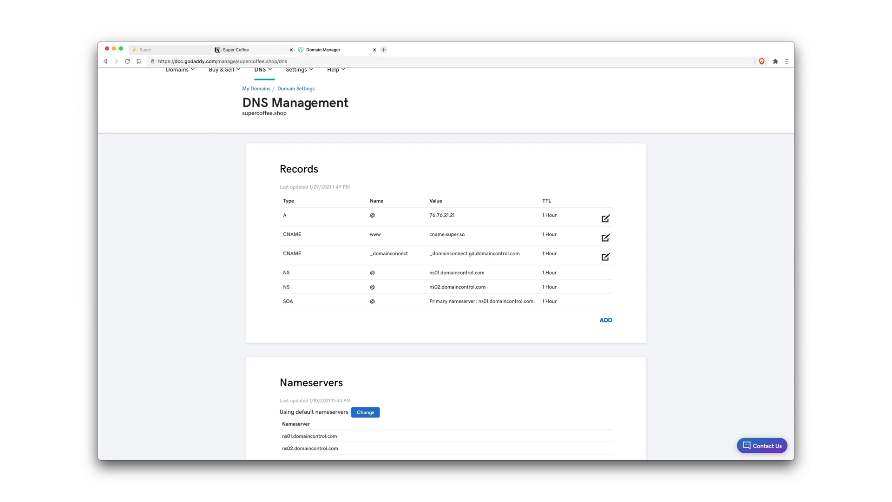
Step: Continue to Super Options and choose Space Grotesk from the Custom fonts list
click(163, 49)
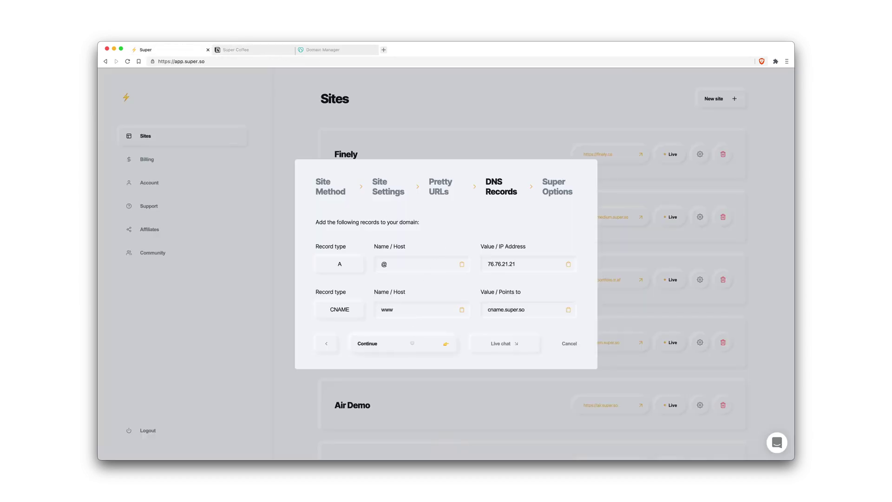
click(412, 343)
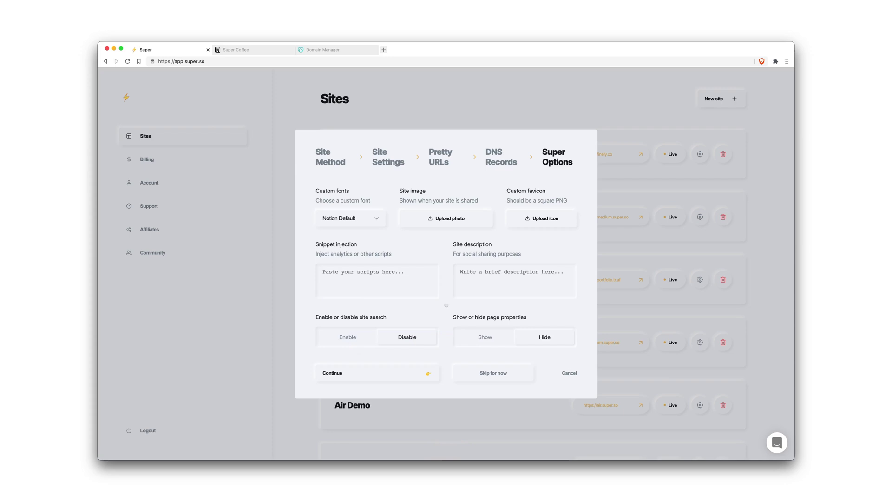
click(359, 220)
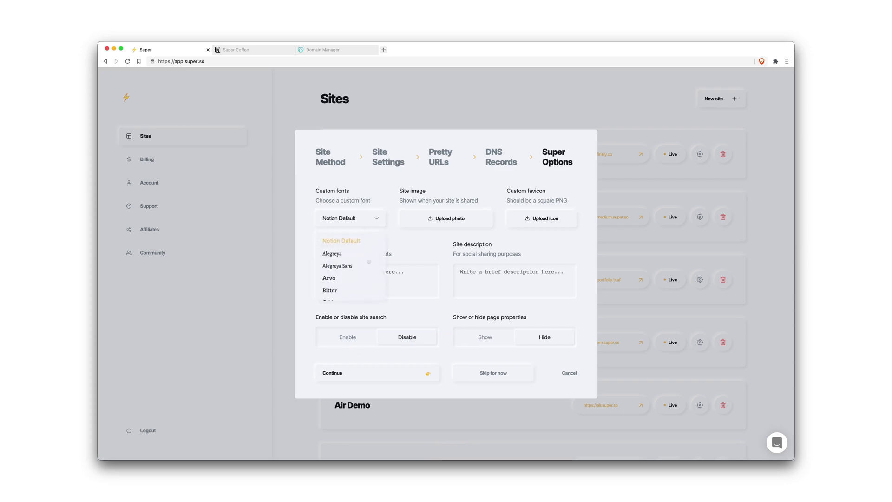
scroll(368, 273, down, 10)
scroll(368, 273, down, 8)
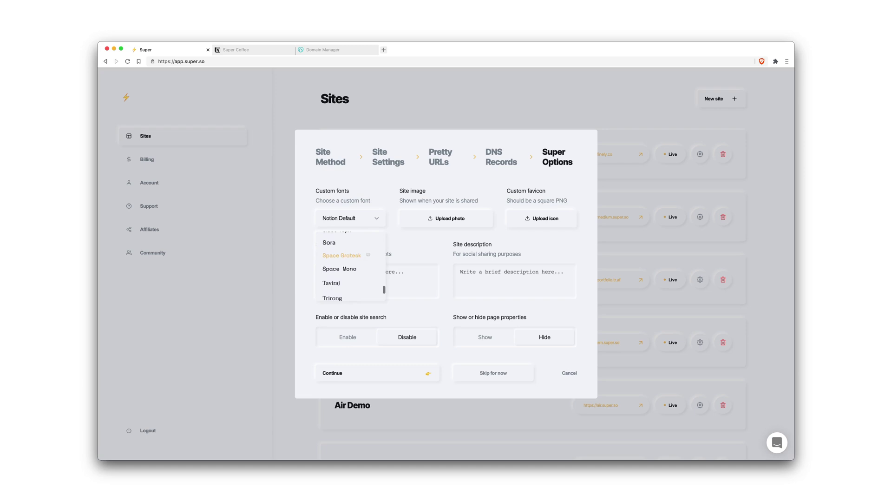
click(341, 255)
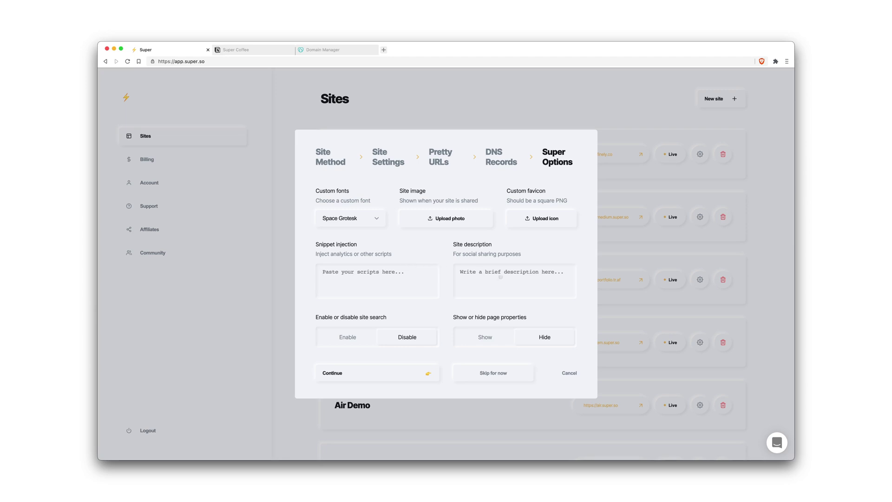
Step: Enter a dash as the site description, keeping site search disabled and page properties hidden
click(492, 286)
text(-)
click(353, 339)
click(405, 338)
click(351, 338)
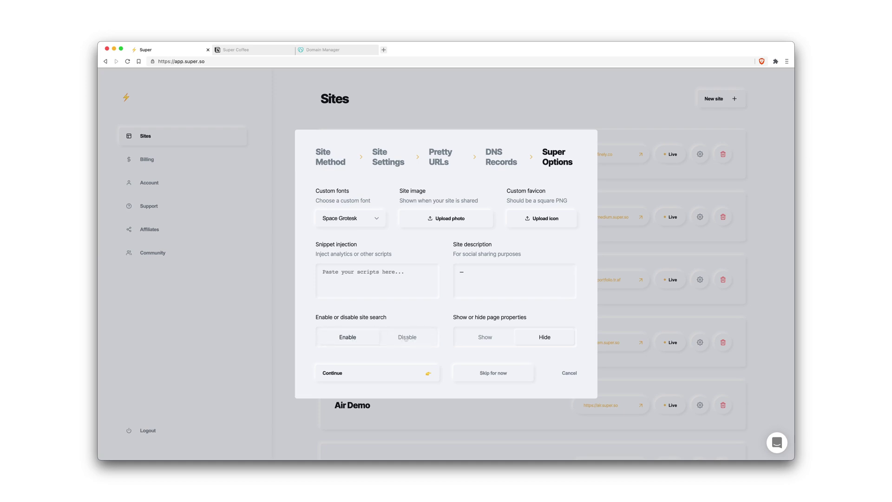
click(405, 339)
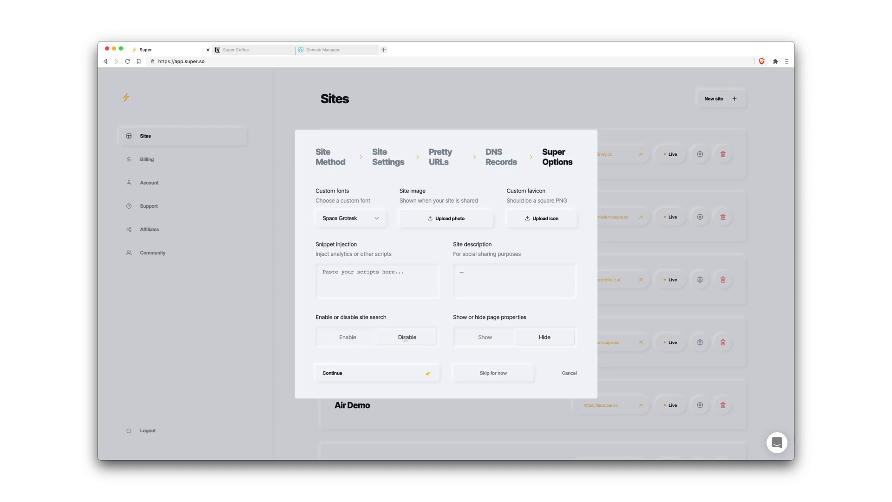
click(500, 339)
click(551, 337)
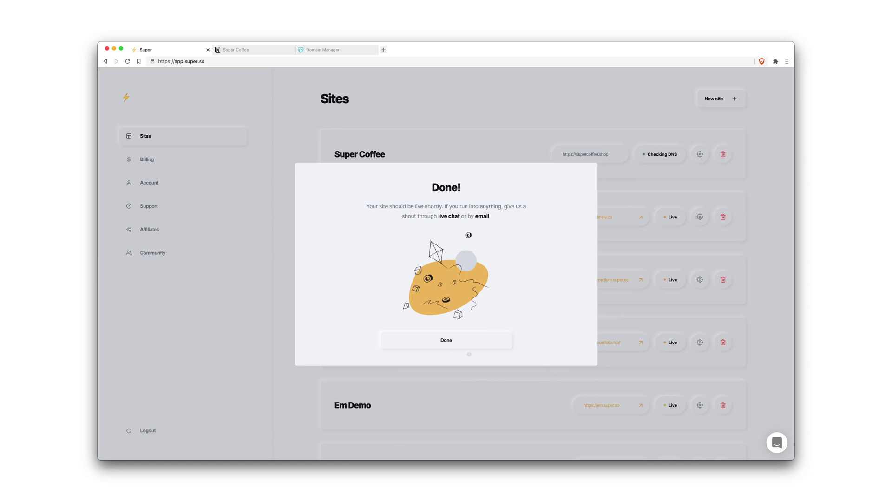
Step: Dismiss the Done! confirmation to return to the Sites list
click(459, 344)
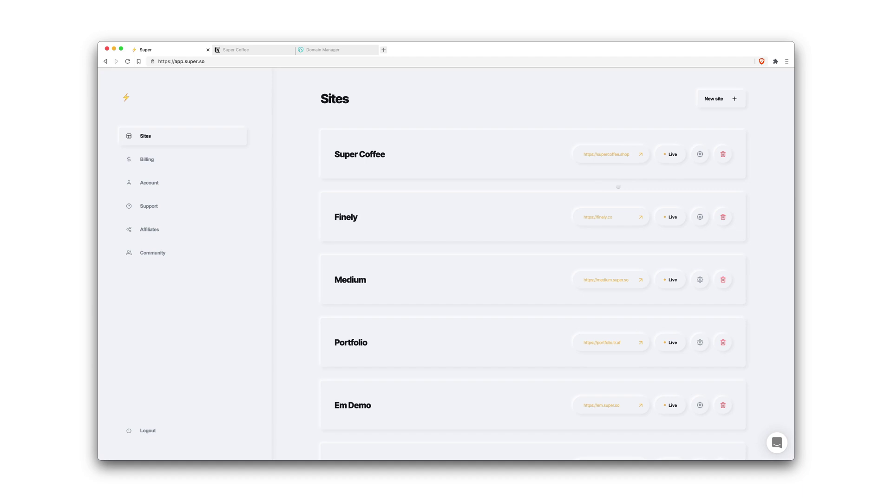
Step: Open supercoffee.shop in a new tab from the Super Coffee row
click(605, 156)
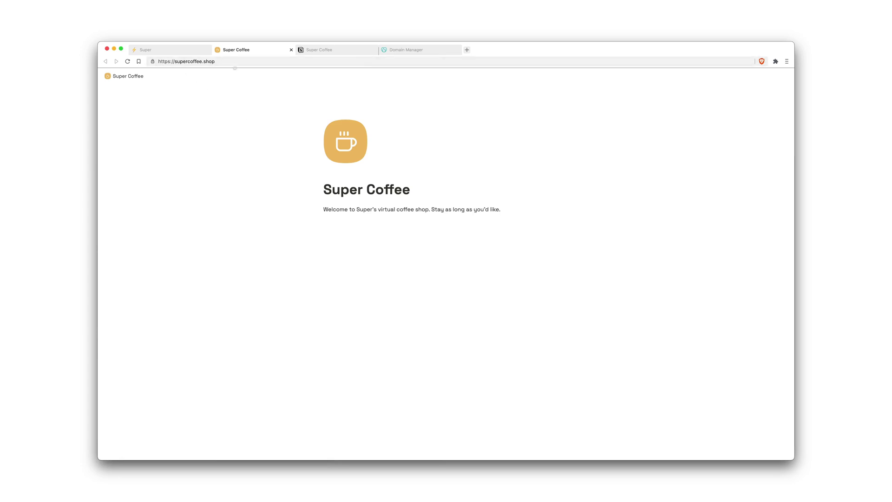
Step: Color the Notion welcome paragraph yellow, then compare it against the live site tab
click(320, 50)
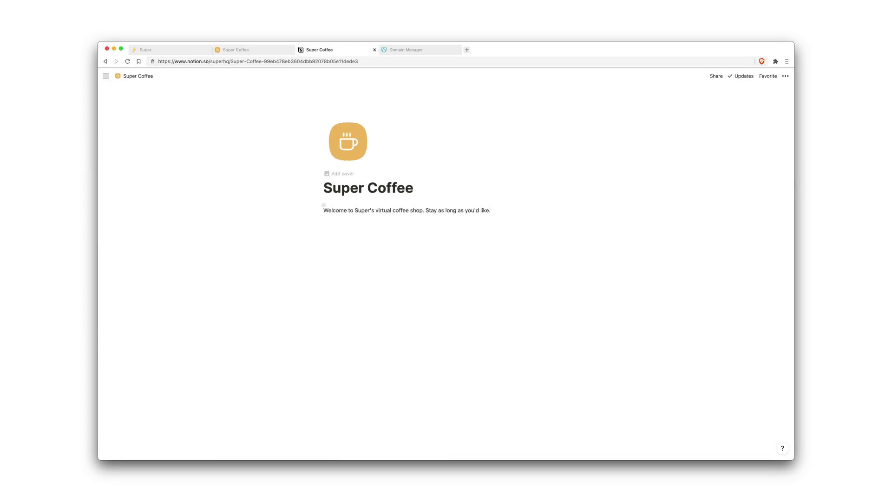
click(319, 210)
mouse_move(279, 250)
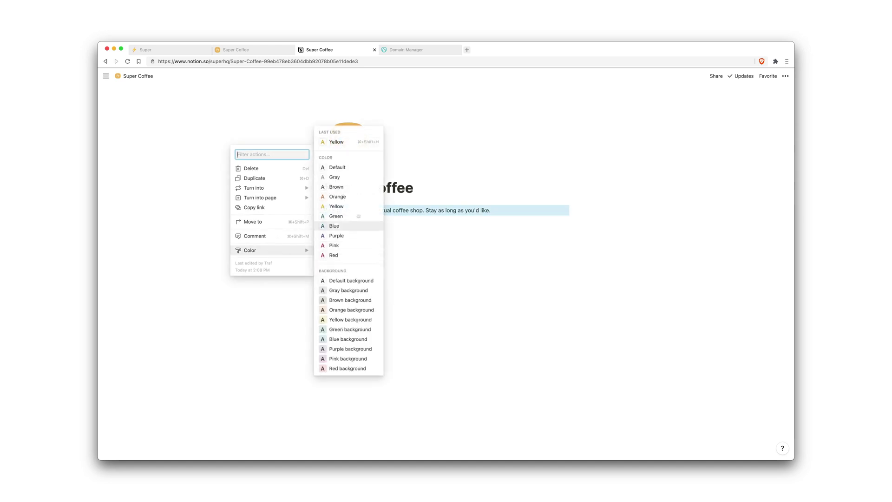
click(359, 207)
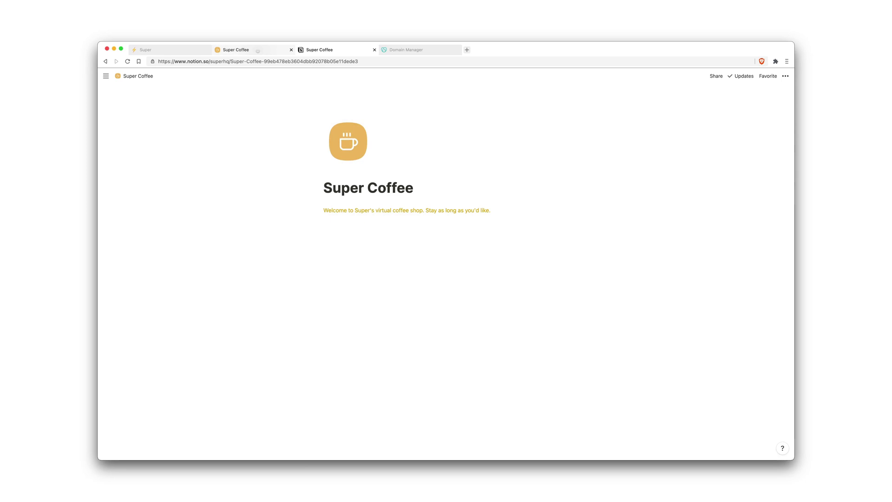
click(261, 50)
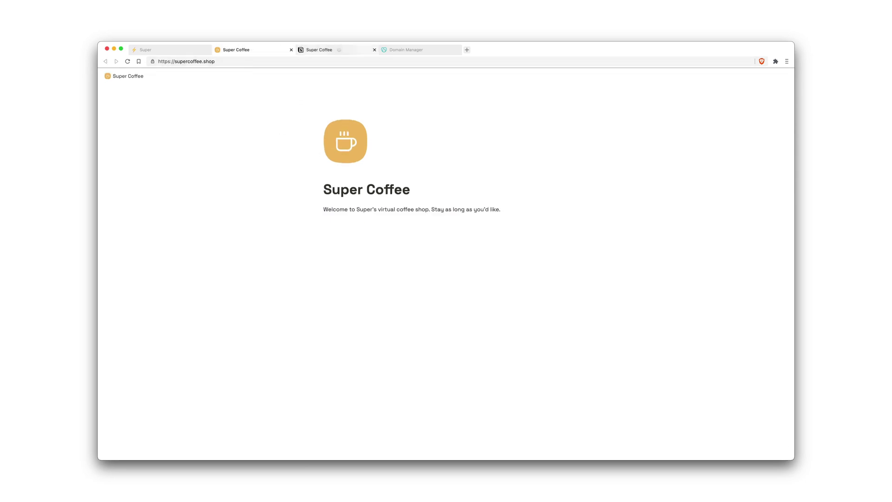
click(341, 49)
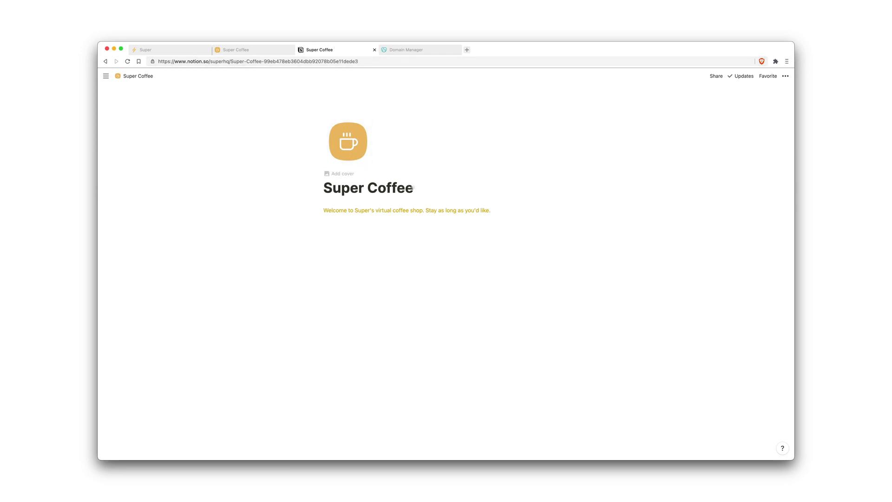
Step: Reopen the Super Coffee site's settings from the Super dashboard
drag(414, 188, 324, 187)
click(324, 188)
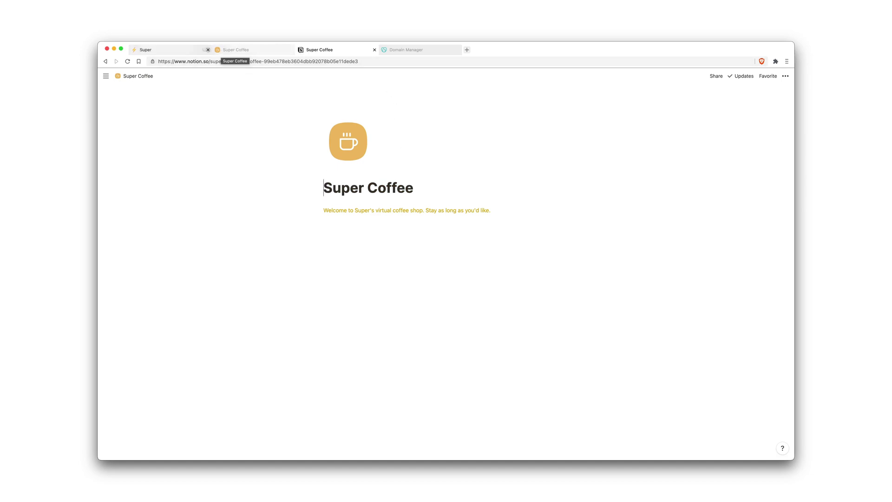
click(199, 50)
click(700, 155)
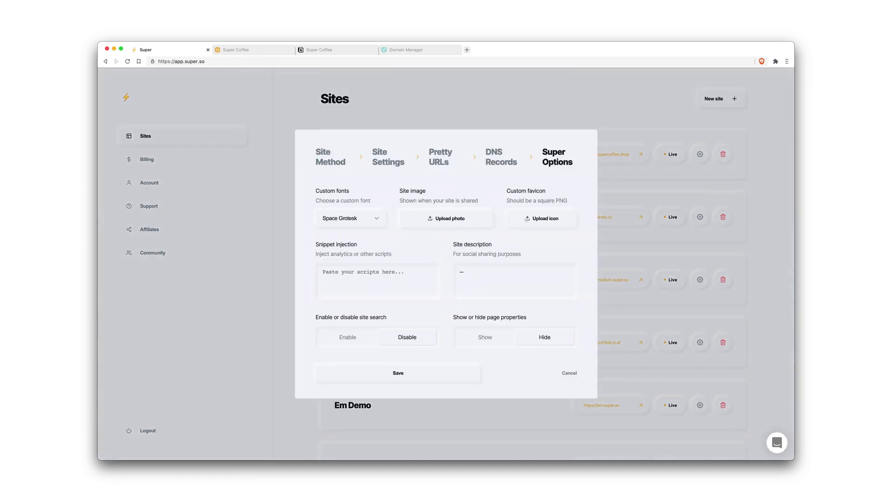
Step: Return to the Notion Super Coffee page showing the yellow welcome text
click(307, 49)
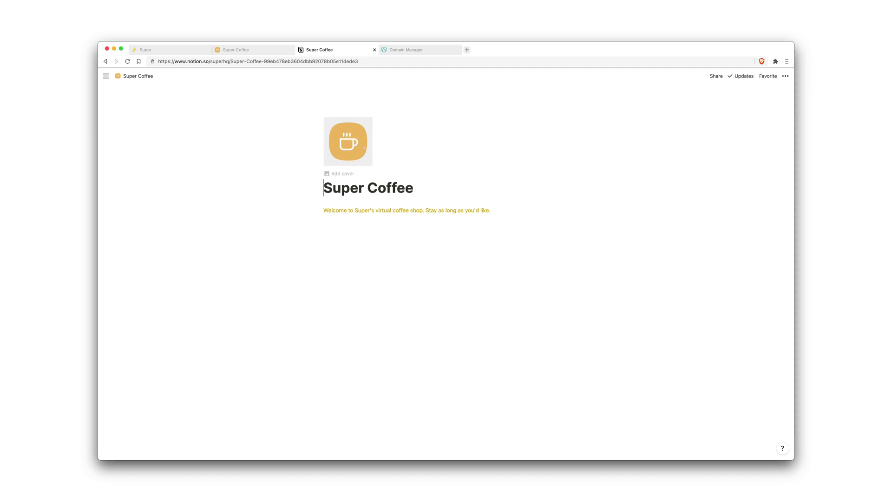
Step: Switch to the supercoffee.shop tab to check the yellow welcome text has synced
click(411, 182)
key(ctrl+shift+Tab)
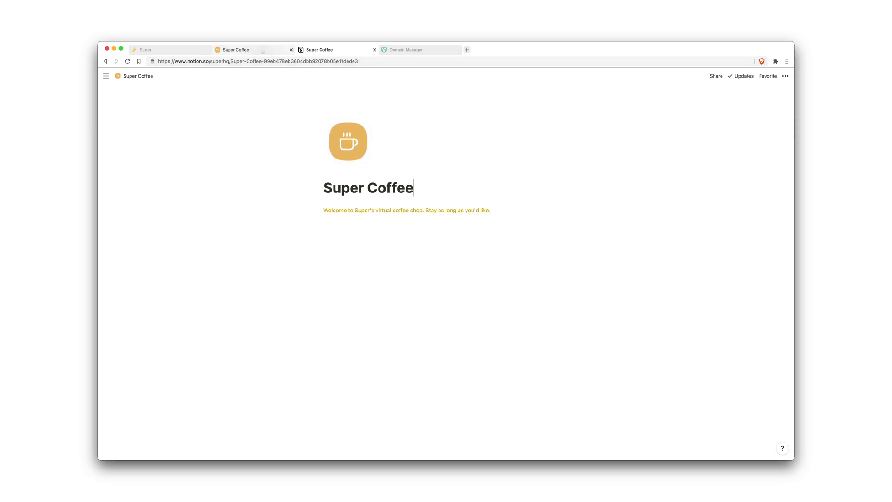